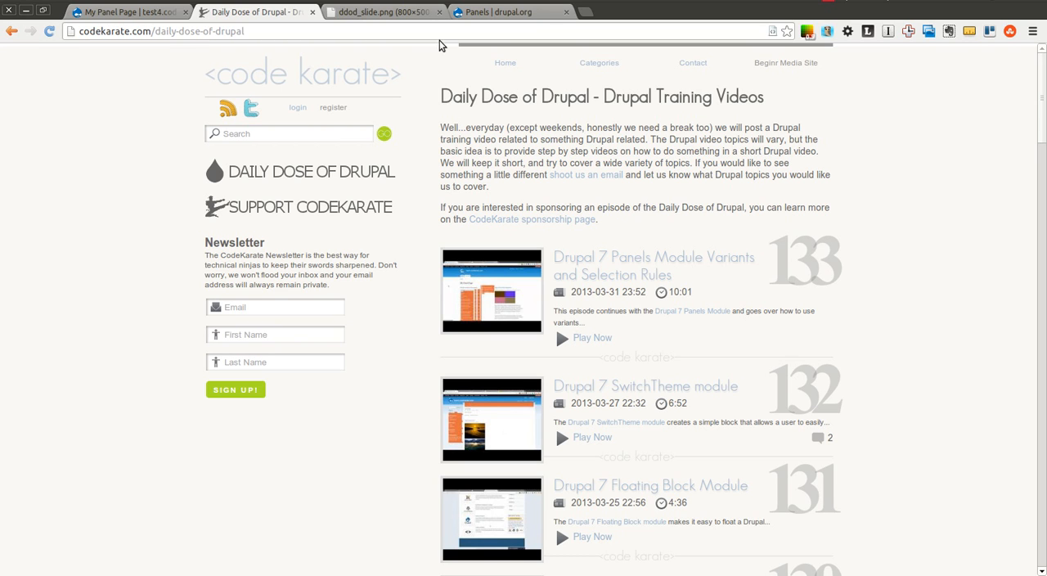
pyautogui.click(411, 14)
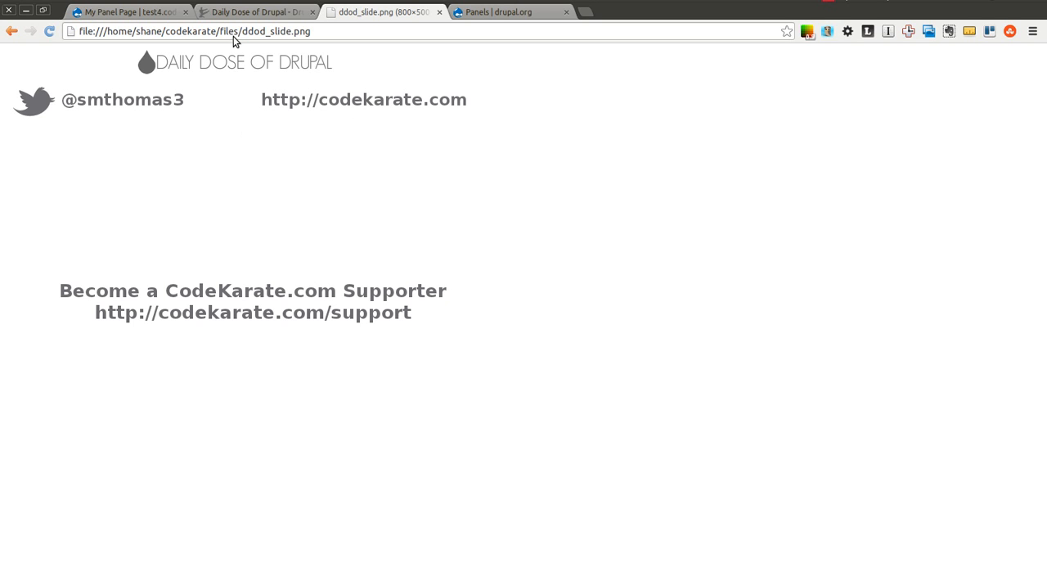
pyautogui.click(235, 11)
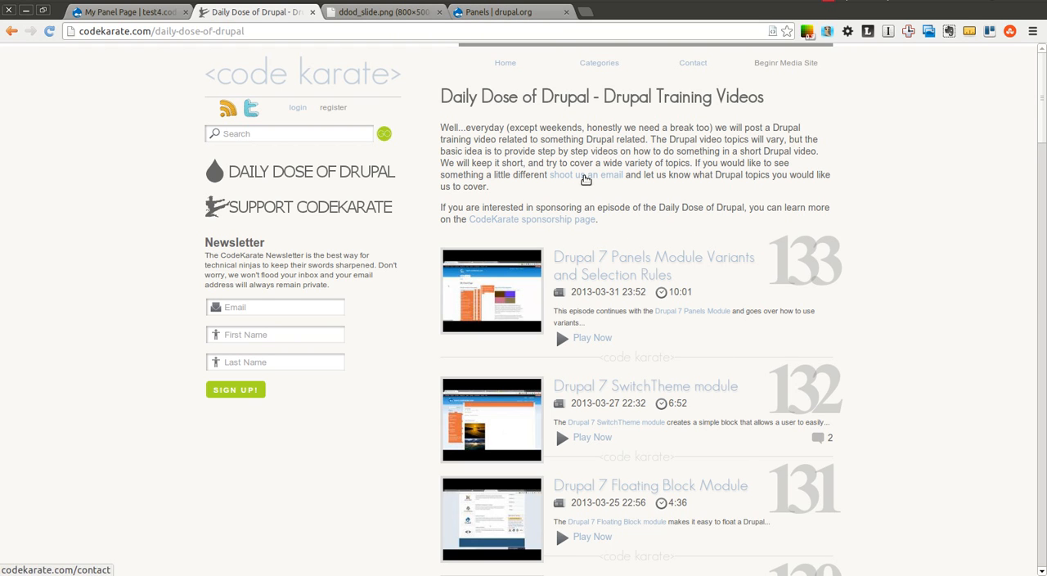
pyautogui.click(514, 13)
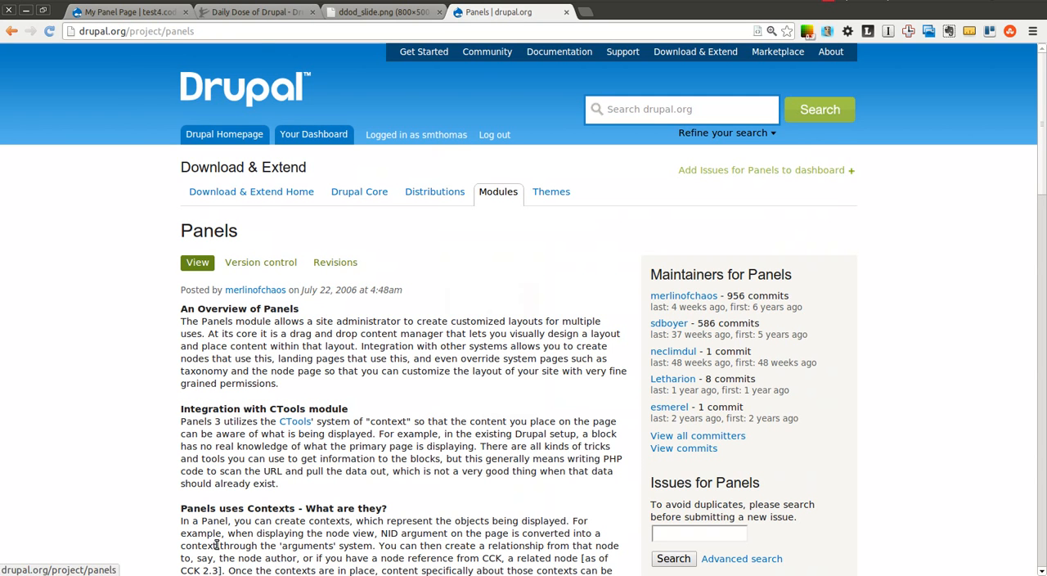
# Switch to the My Panel Page site and close the editing overlay to view the page's panel layout.
pyautogui.click(129, 13)
pyautogui.click(977, 108)
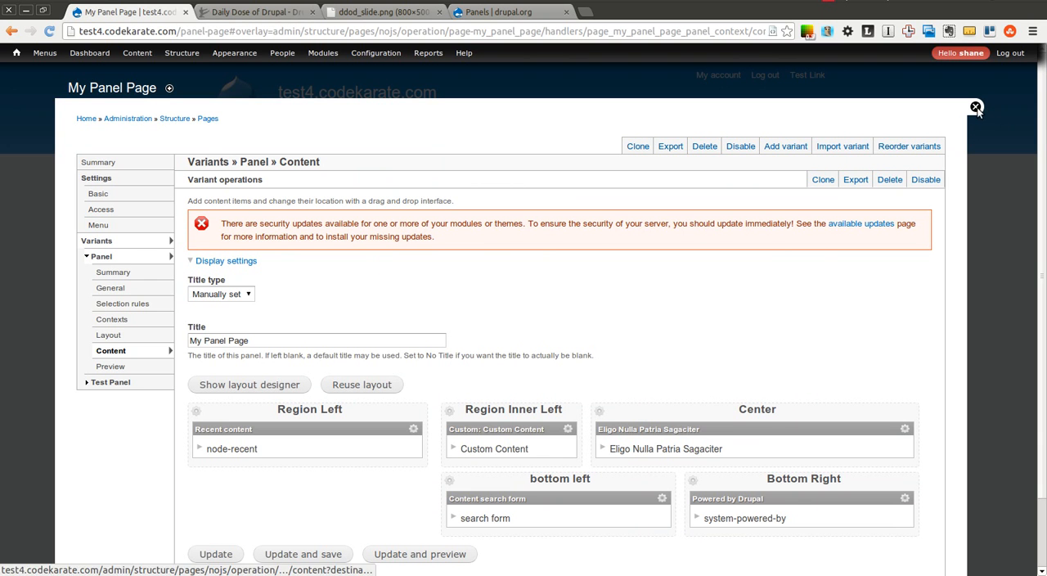
pyautogui.moveTo(1042, 106); pyautogui.dragTo(1045, 139)
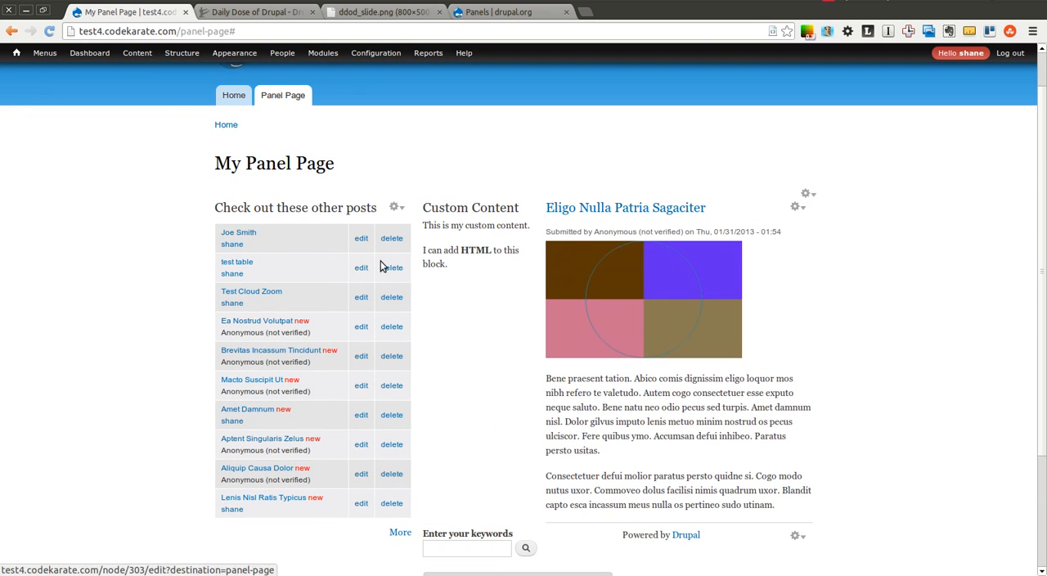
# Open the page's panel for editing and review the selection rules of the Panel and Test Panel variants.
pyautogui.click(808, 196)
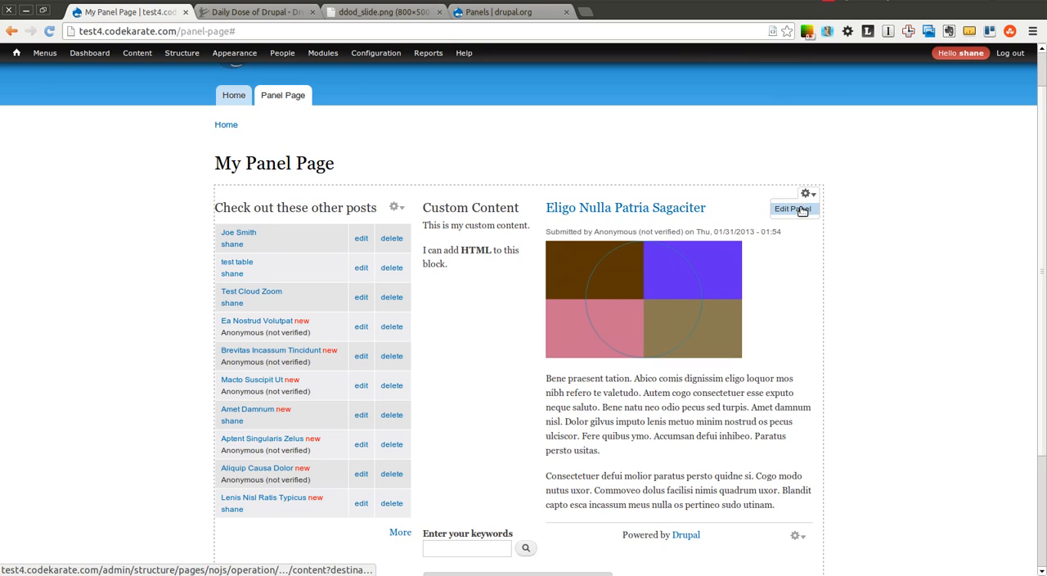
pyautogui.click(802, 212)
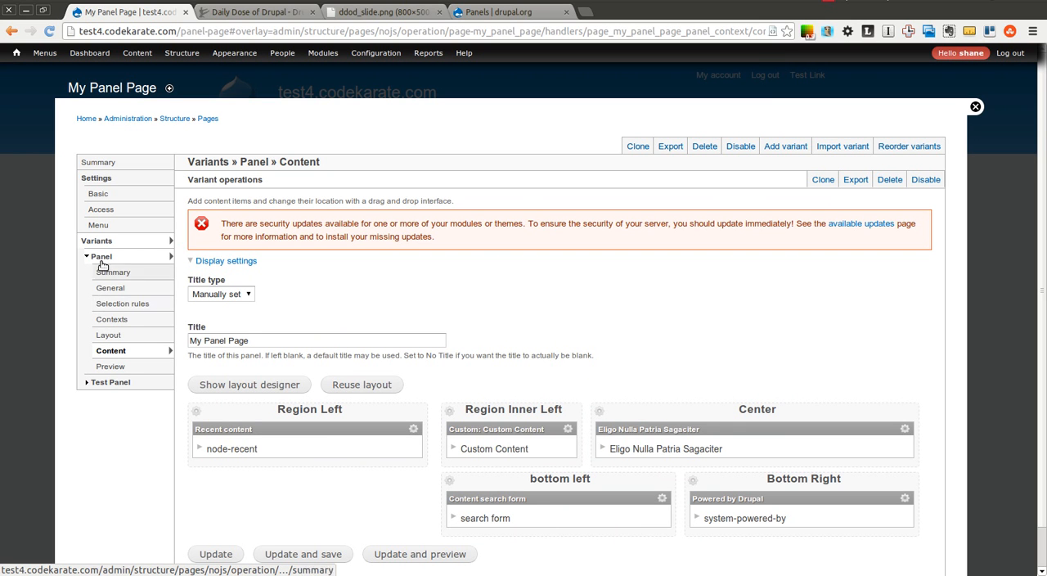
pyautogui.click(100, 257)
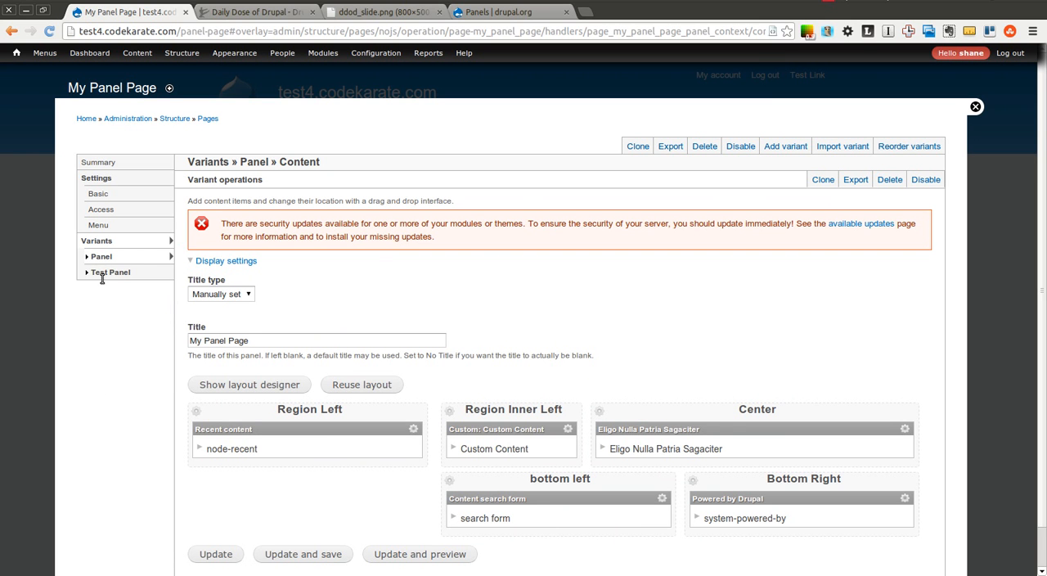
pyautogui.click(103, 277)
pyautogui.click(103, 257)
pyautogui.click(118, 302)
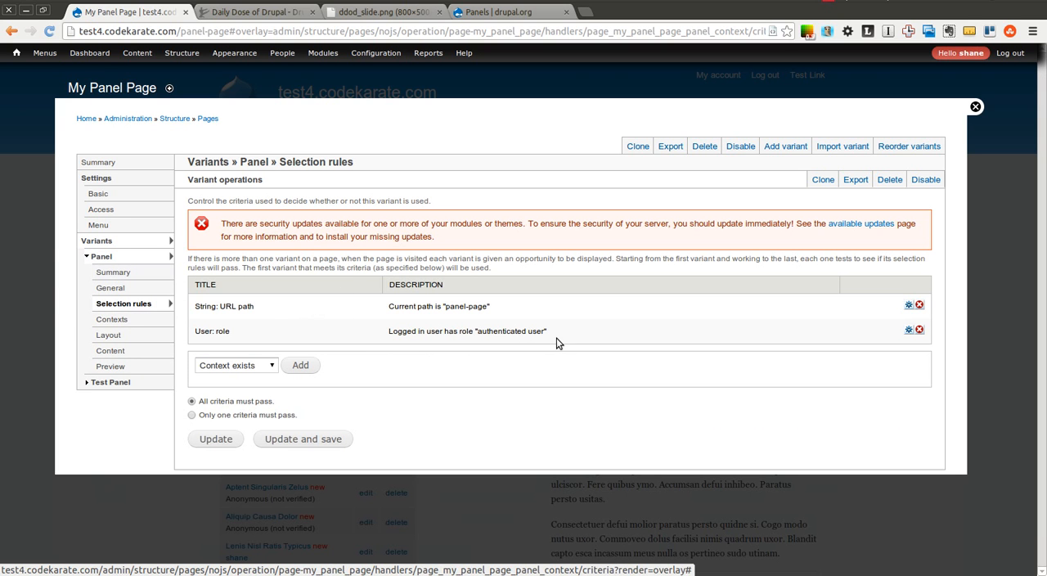
pyautogui.moveTo(548, 332); pyautogui.dragTo(247, 351)
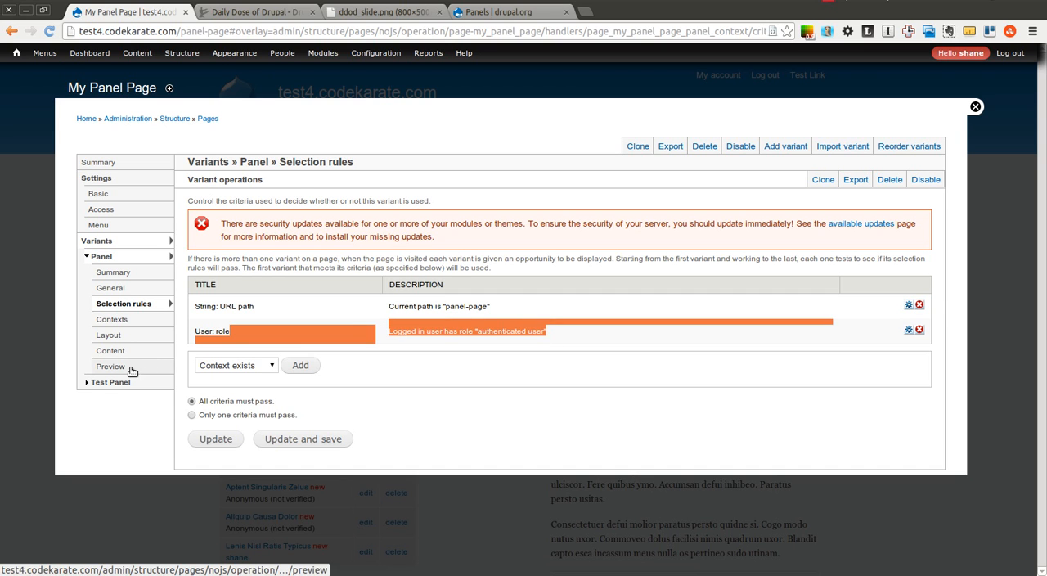
pyautogui.click(106, 382)
pyautogui.click(126, 432)
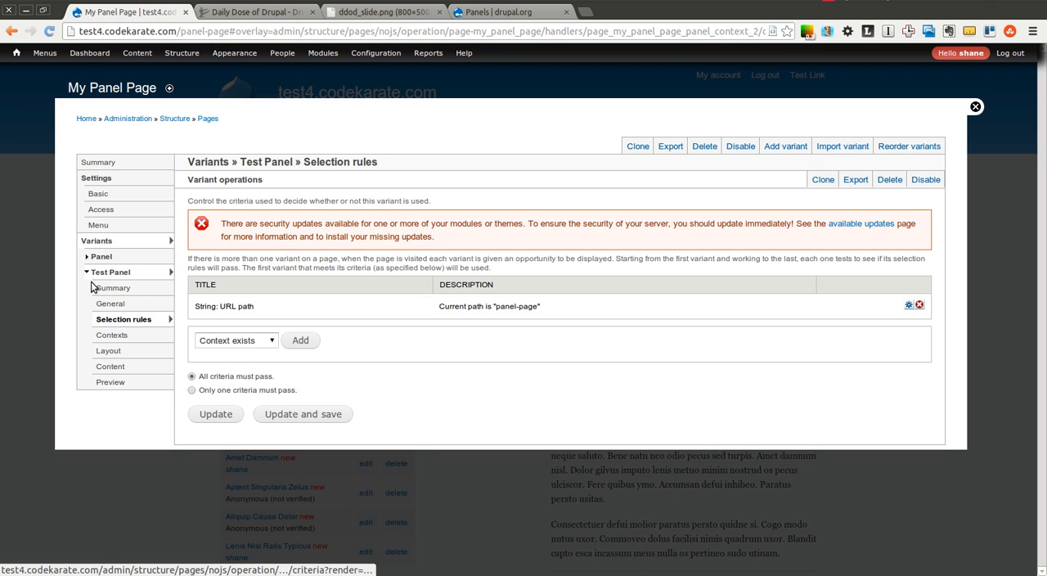
# Remove the "String: URL path" selection rule from the Panel variant, keeping the user role rule, and save the page.
pyautogui.click(102, 257)
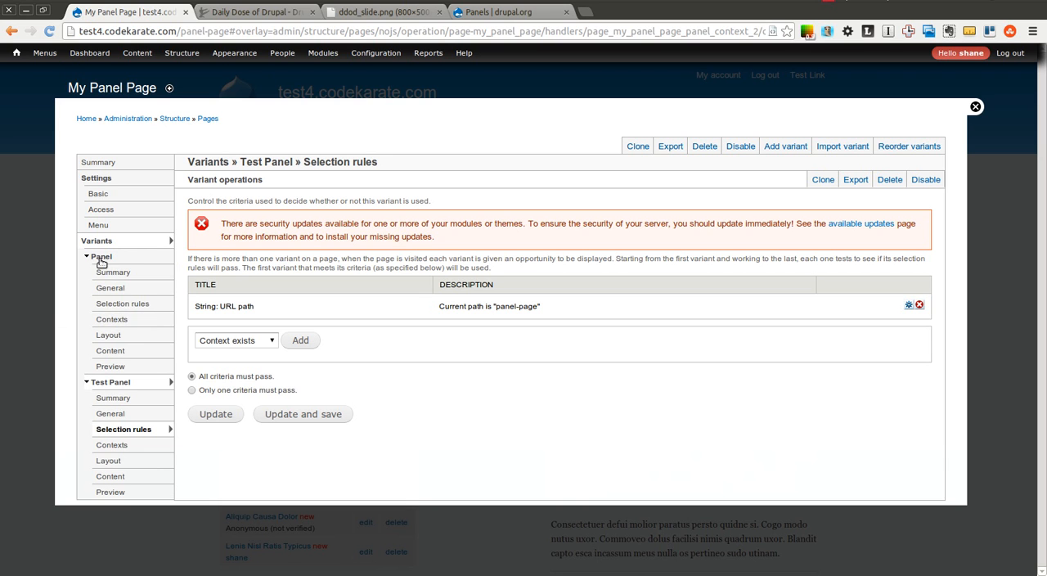
pyautogui.click(115, 307)
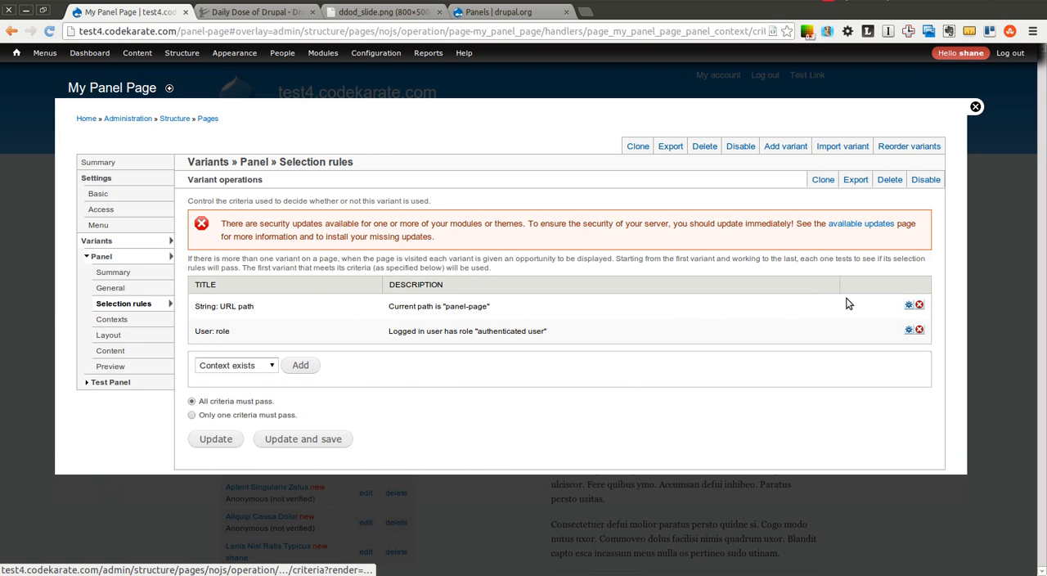
pyautogui.click(919, 305)
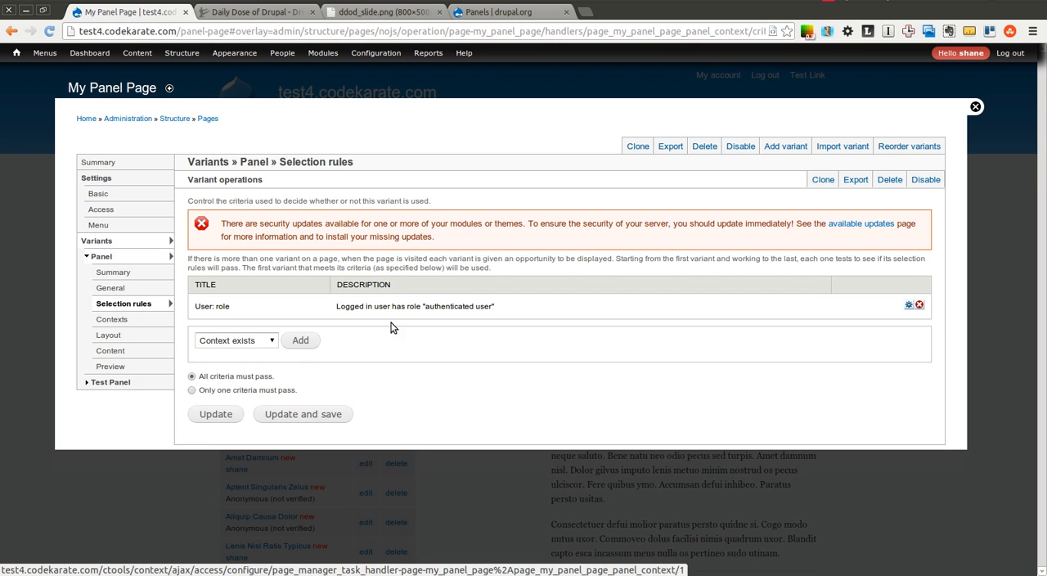
pyautogui.click(290, 415)
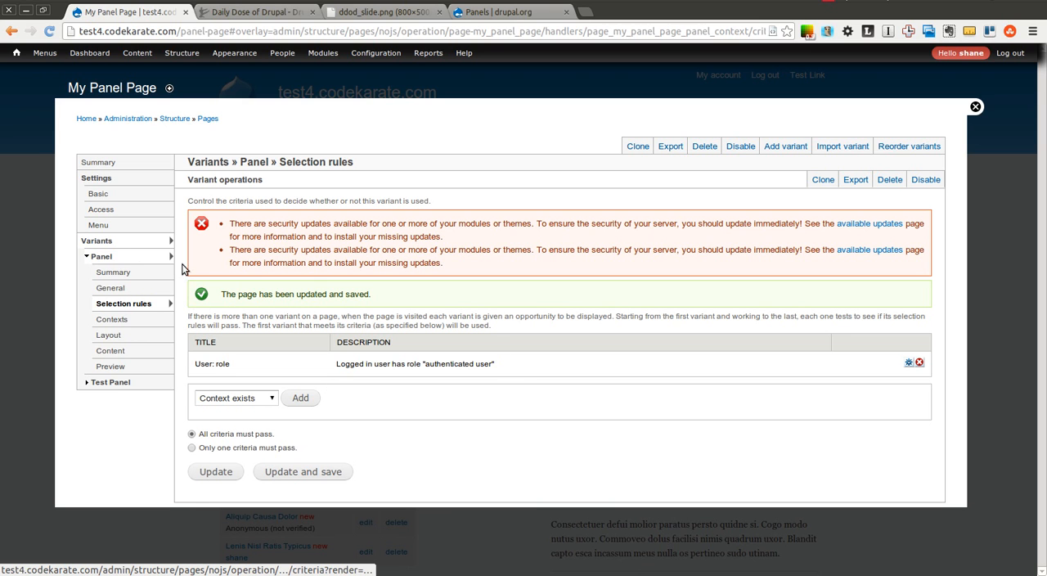
# Open the content layout of the Panel variant to show its regions and panes.
pyautogui.click(101, 260)
pyautogui.click(101, 260)
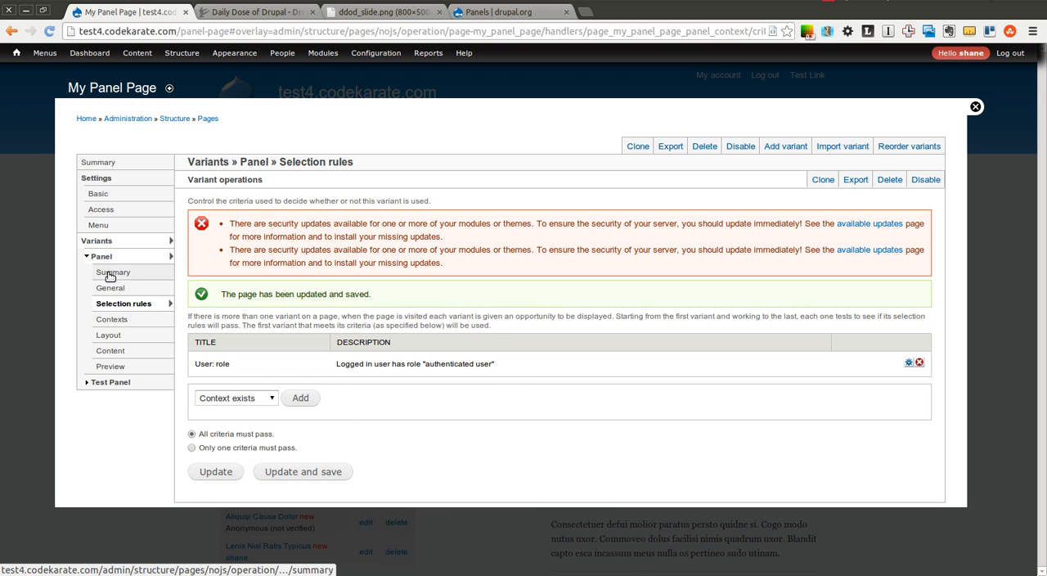
pyautogui.click(116, 352)
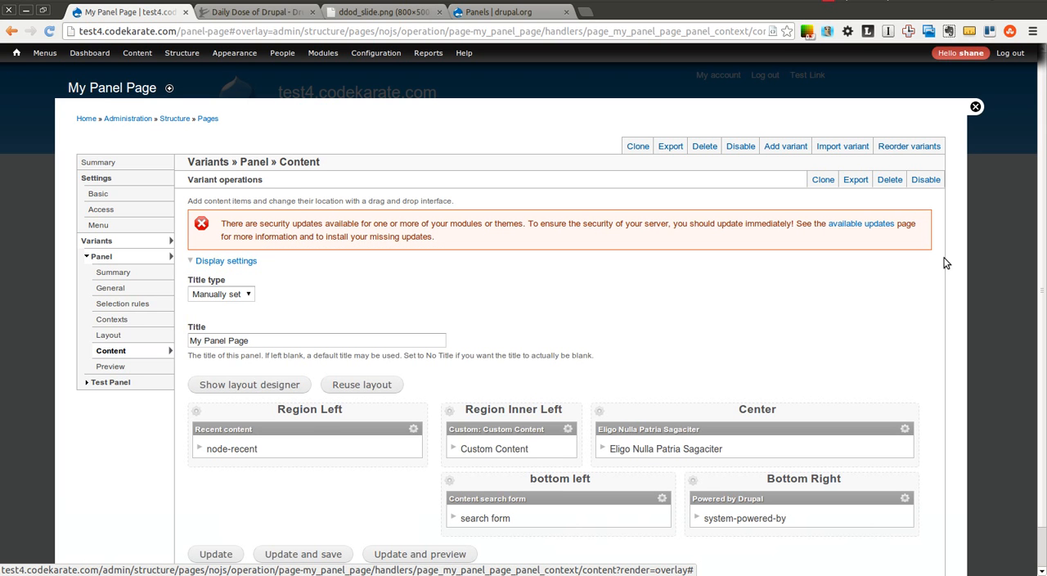
pyautogui.scroll(-1, 1041, 193)
pyautogui.moveTo(1041, 189)
pyautogui.mouseDown()
pyautogui.moveTo(1042, 153)
pyautogui.moveTo(1042, 193)
pyautogui.mouseUp()
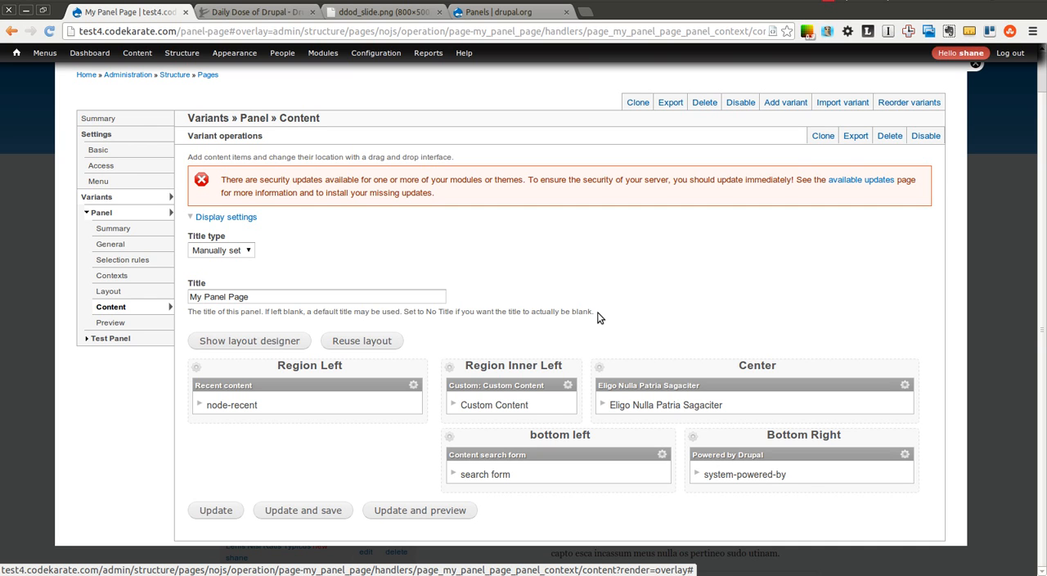
# Add a "String: URL path" visibility rule allowing access on panel-page/test to the Eligo Nulla Patria Sagaciter pane, and save the page.
pyautogui.click(905, 386)
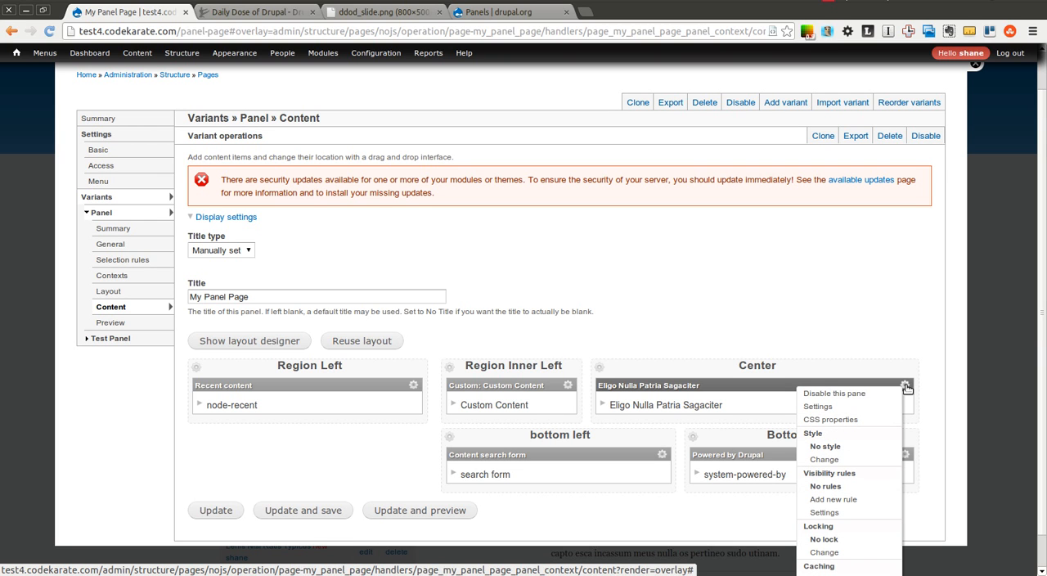
pyautogui.click(826, 504)
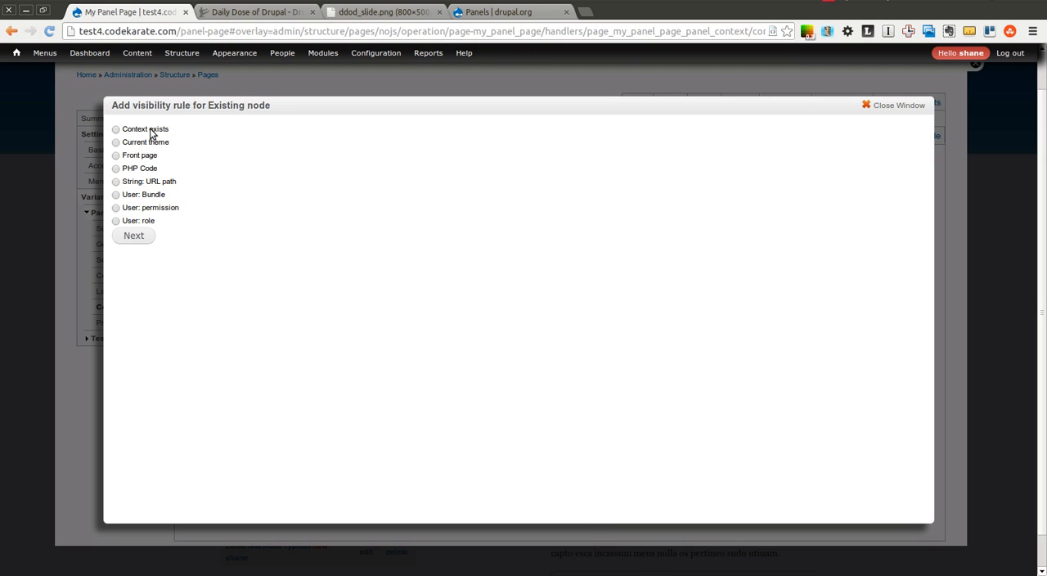
pyautogui.click(117, 169)
pyautogui.click(131, 237)
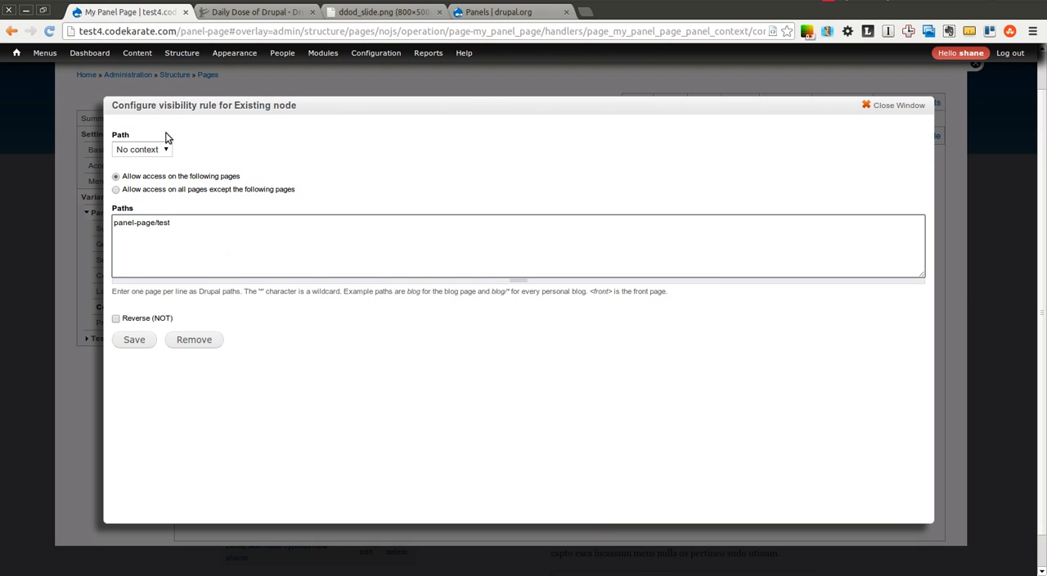
pyautogui.moveTo(137, 182); pyautogui.dragTo(226, 176)
pyautogui.click(147, 346)
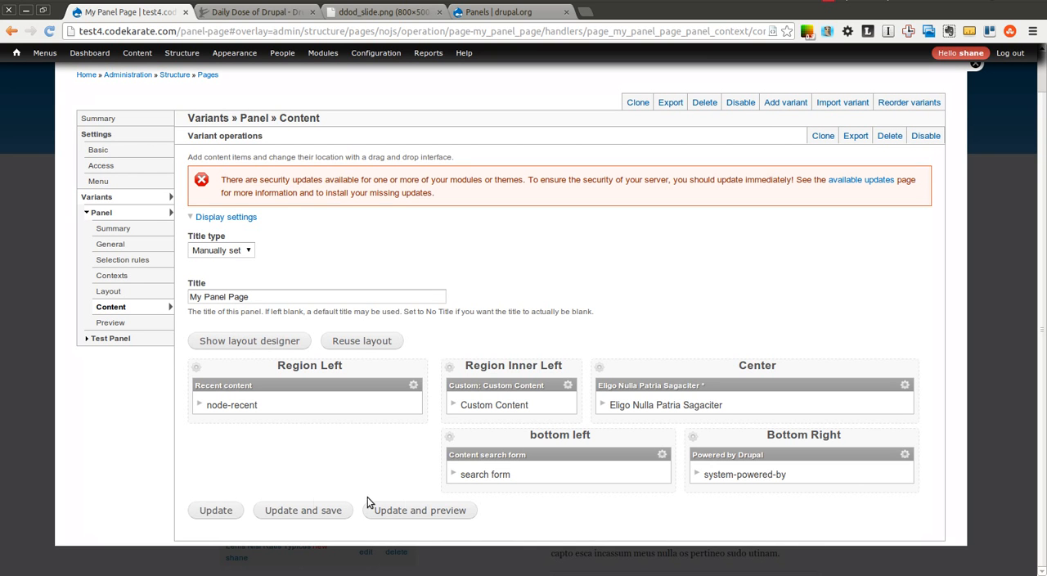
pyautogui.click(311, 510)
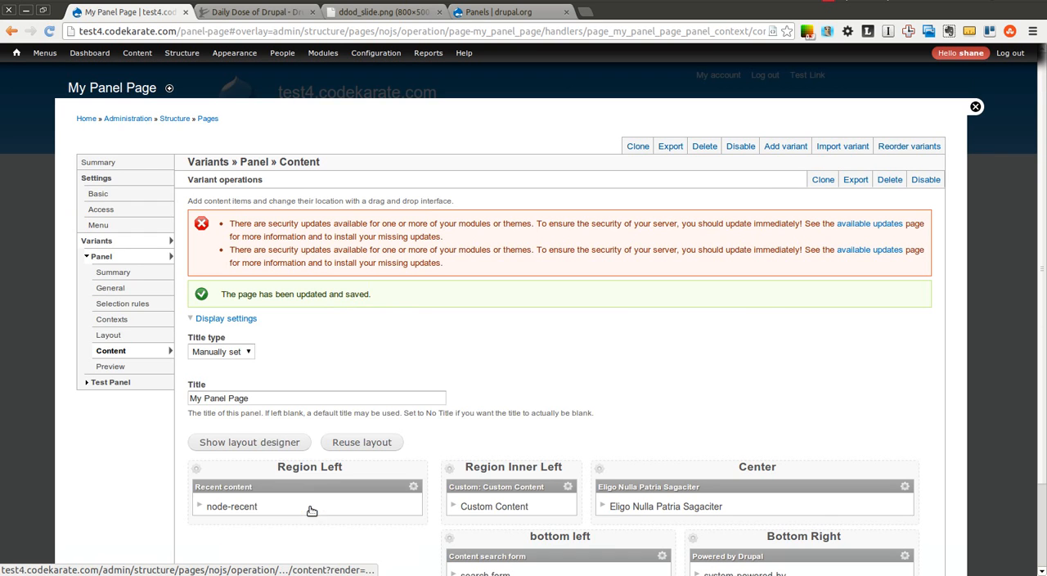
# Close the editing overlay and load panel-page/test to check whether the Eligo Nulla Patria Sagaciter pane is displayed.
pyautogui.click(976, 108)
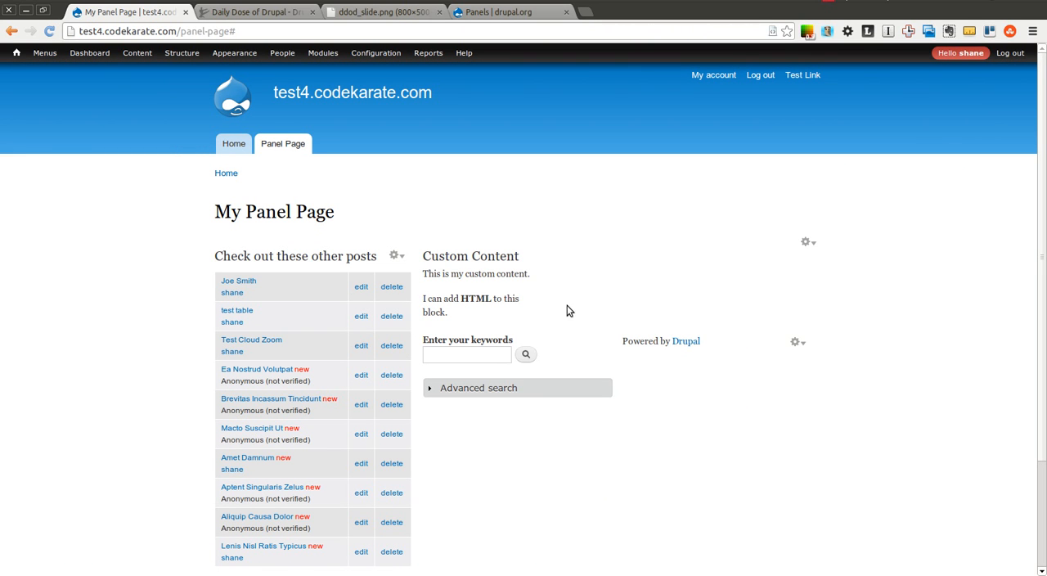
pyautogui.click(234, 31)
pyautogui.press('BackSpace')
pyautogui.write('tes')
pyautogui.press('Return')
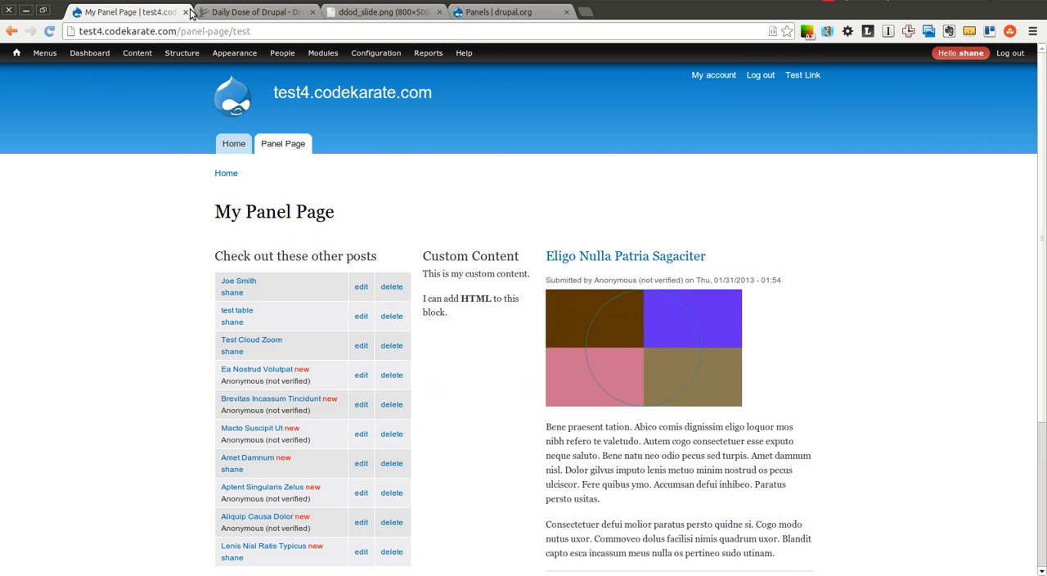
pyautogui.doubleClick(250, 31)
pyautogui.click(263, 32)
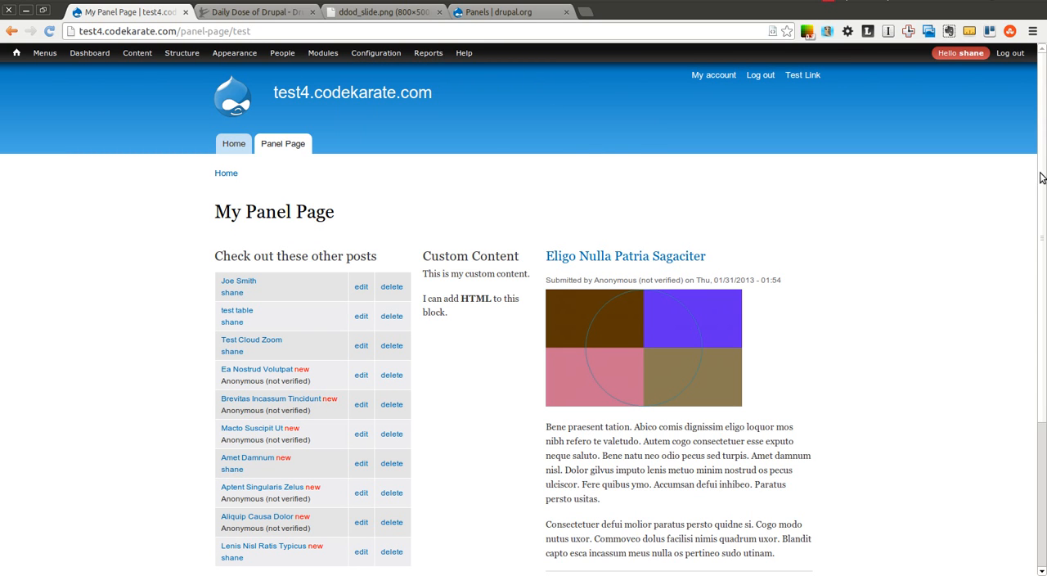
pyautogui.scroll(-2, 998, 231)
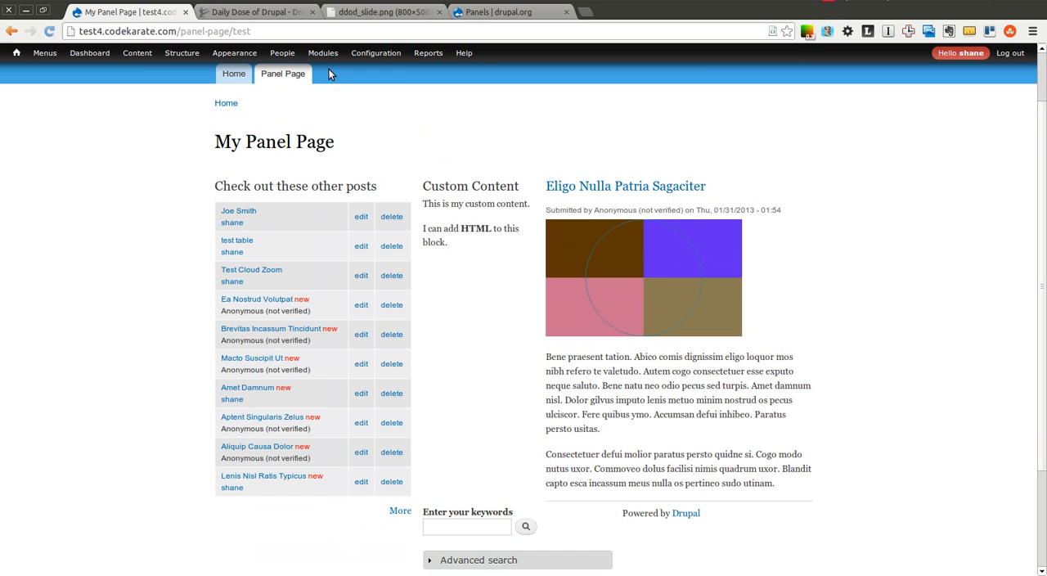
# Load the plain panel-page path without the test suffix to compare which panes are displayed.
pyautogui.click(302, 30)
pyautogui.press('BackSpace')
pyautogui.press('BackSpace')
pyautogui.press('BackSpace')
pyautogui.press('BackSpace')
pyautogui.press('BackSpace')
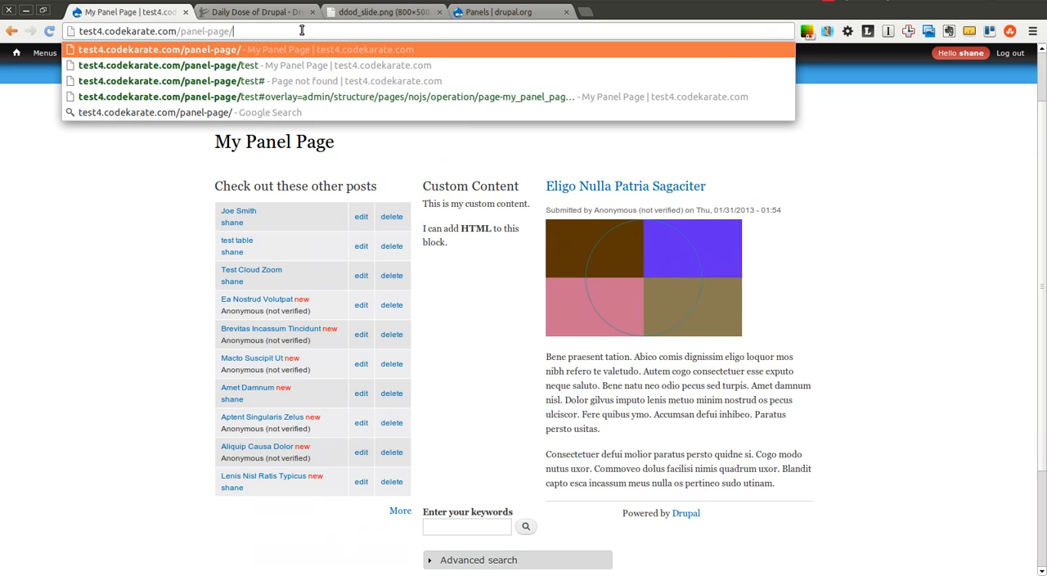
pyautogui.press('Return')
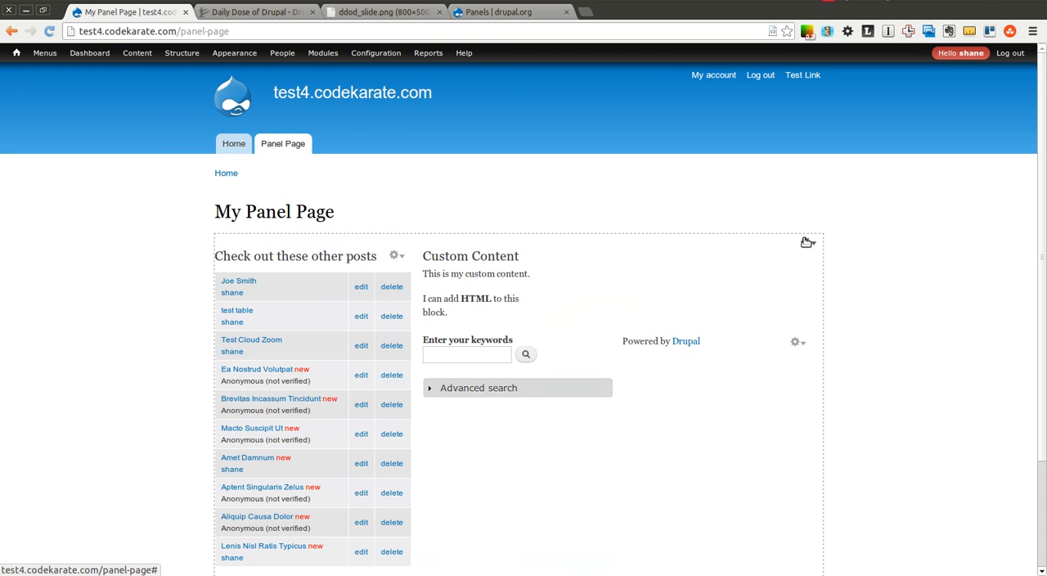
# Edit the panel and add a "User: role" visibility rule for the logged-in authenticated user to the Eligo Nulla Patria Sagaciter pane.
pyautogui.click(807, 242)
pyautogui.click(797, 264)
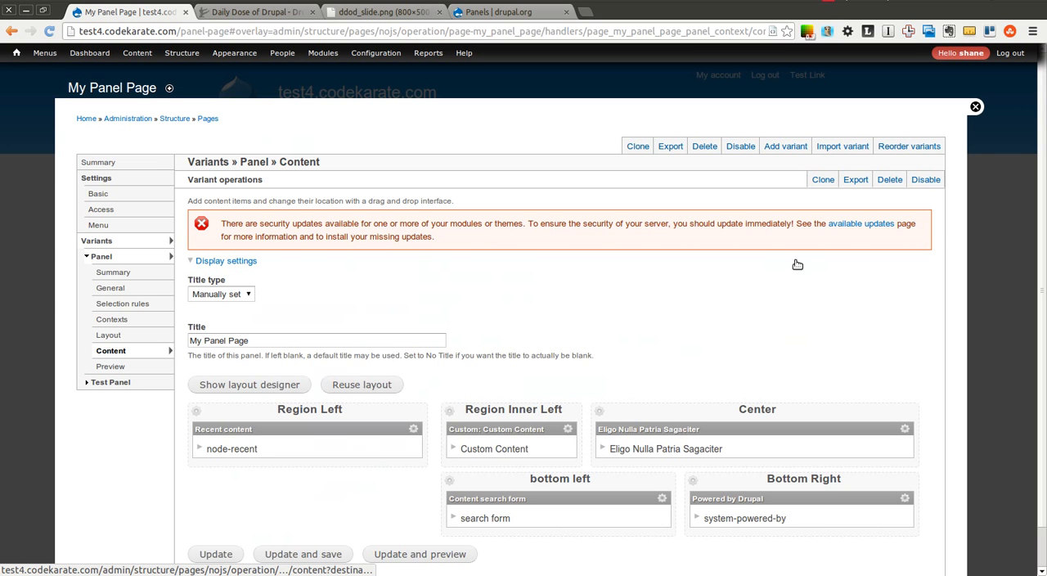
pyautogui.scroll(-1, 1022, 213)
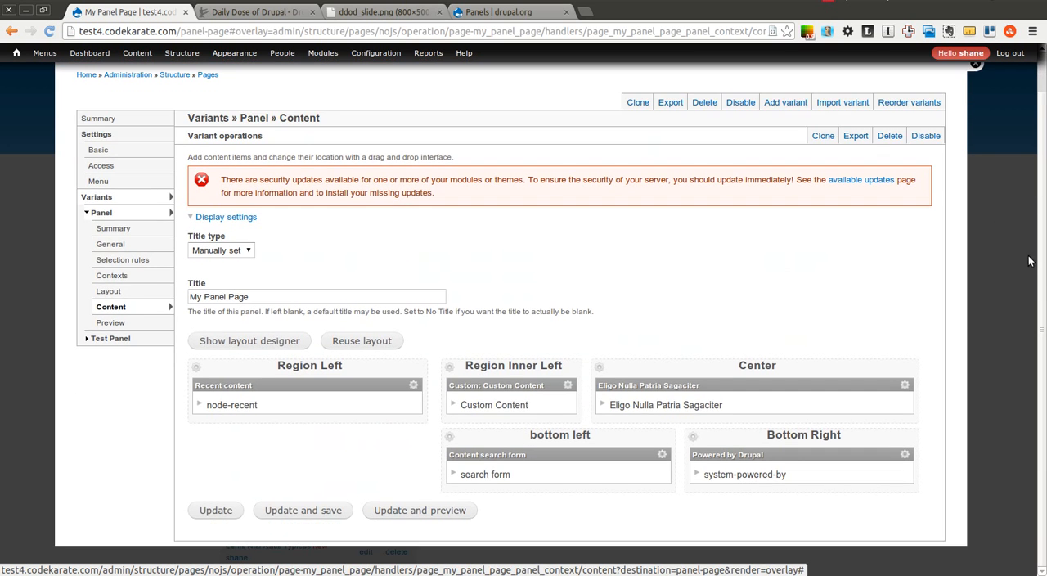
pyautogui.click(906, 385)
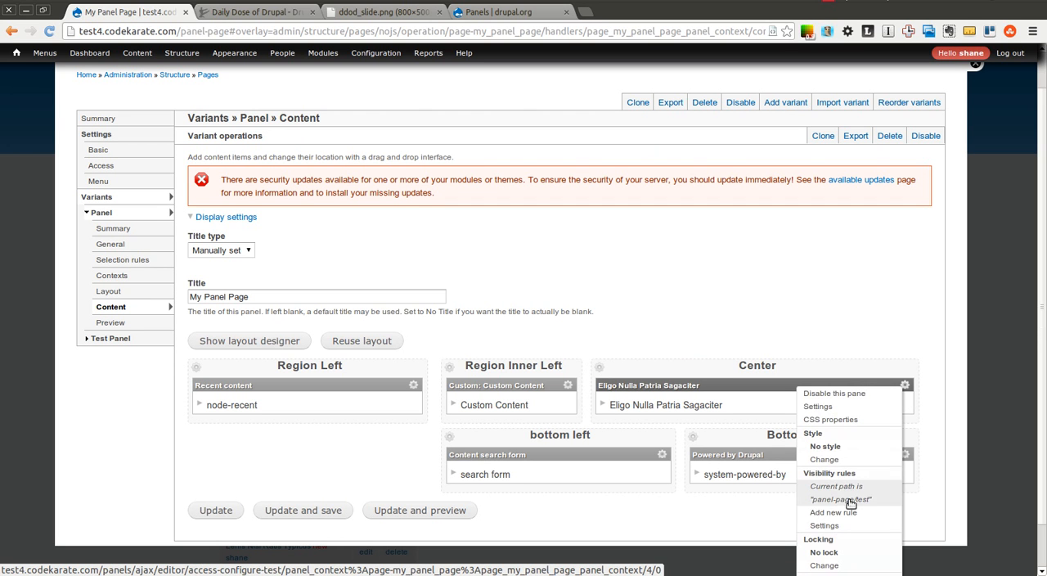
pyautogui.click(834, 512)
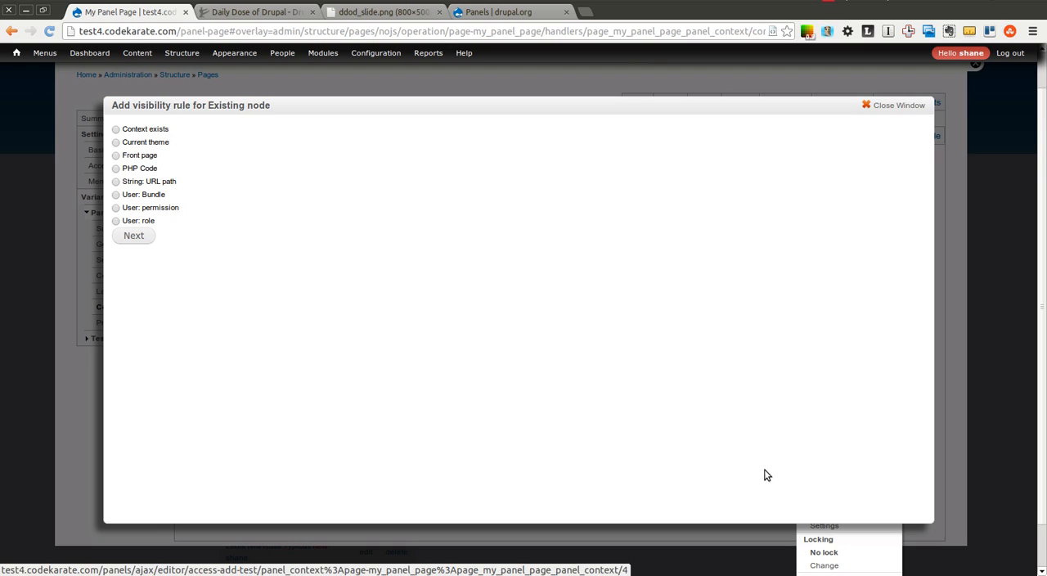
pyautogui.click(116, 221)
pyautogui.click(133, 236)
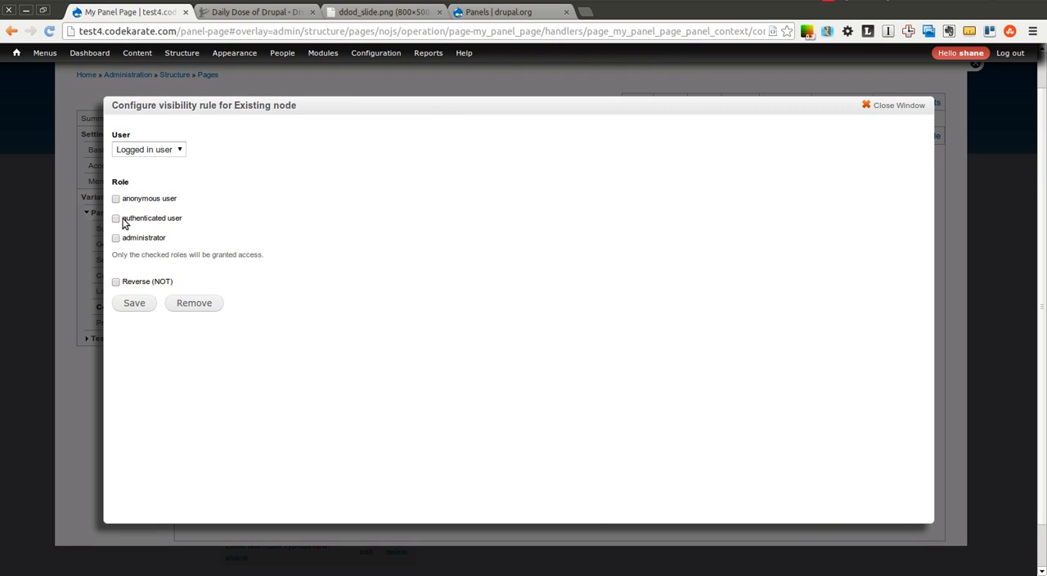
pyautogui.click(115, 218)
pyautogui.click(135, 303)
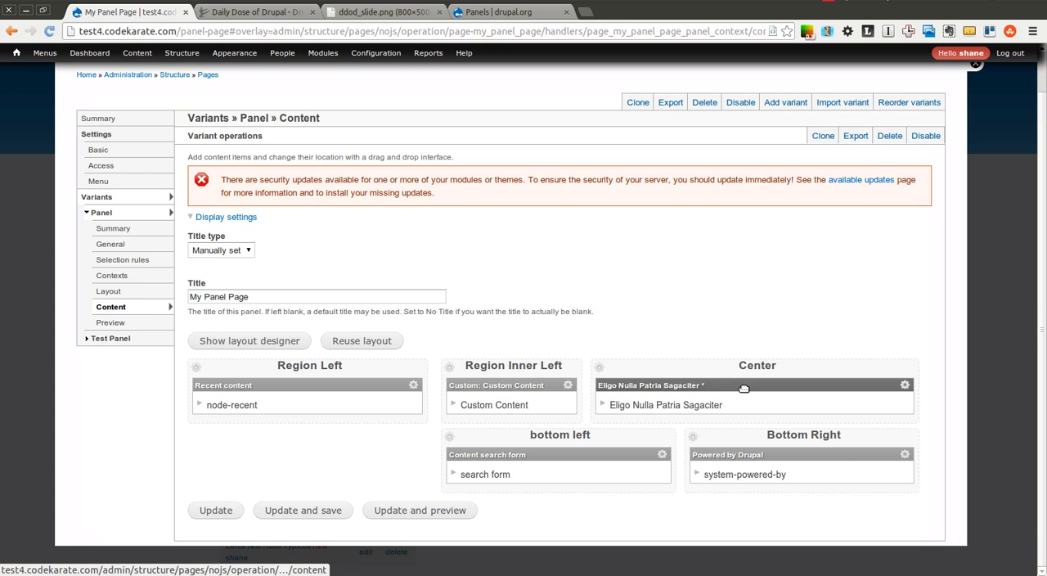
# Remove the panel-page/test URL path visibility rule from the Eligo Nulla Patria Sagaciter pane, save, and view the panel page.
pyautogui.click(904, 385)
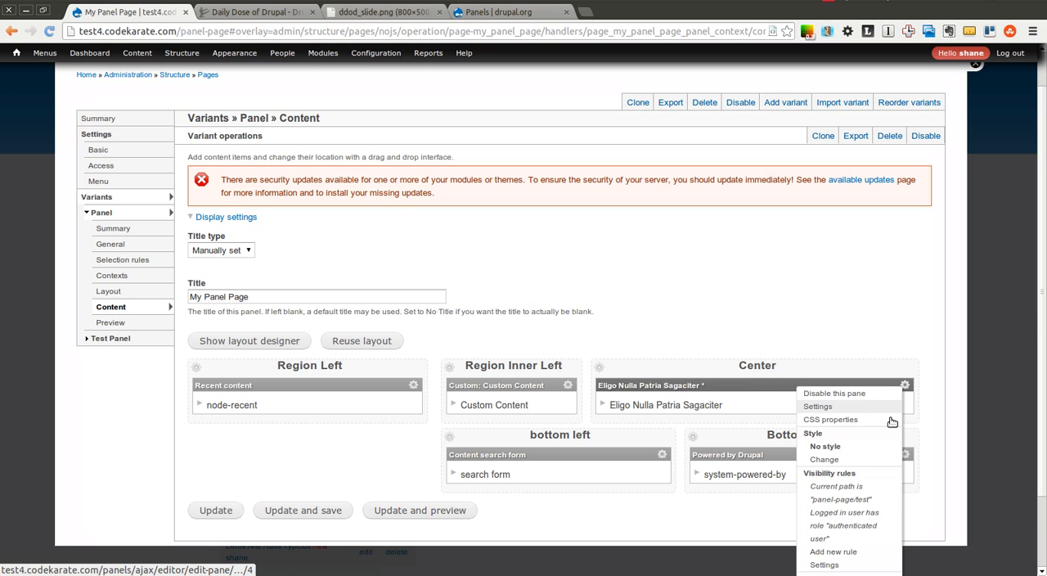
pyautogui.click(851, 500)
pyautogui.click(194, 341)
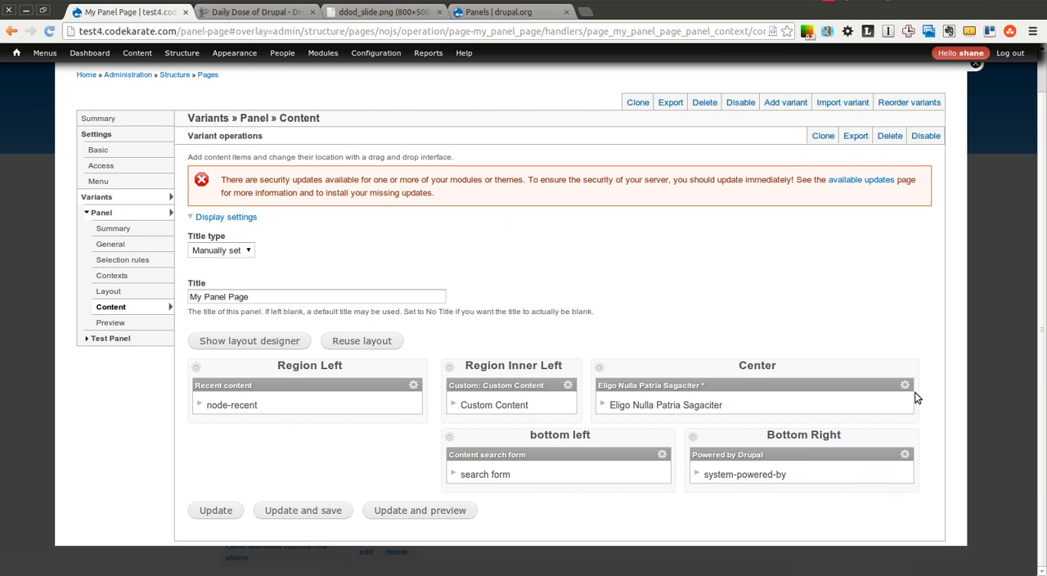
pyautogui.click(904, 386)
pyautogui.click(302, 510)
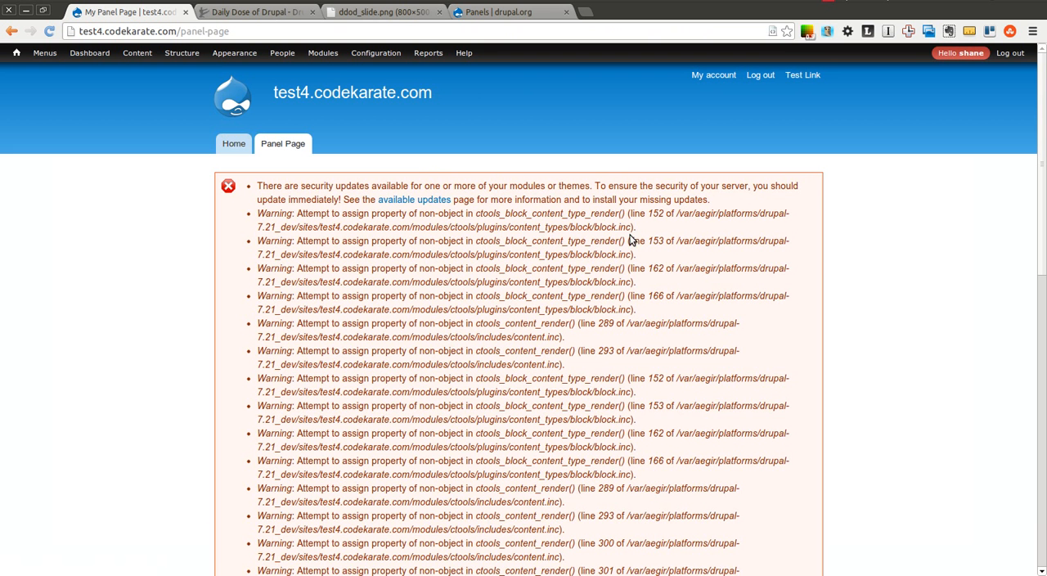
pyautogui.moveTo(1043, 165); pyautogui.dragTo(1042, 370)
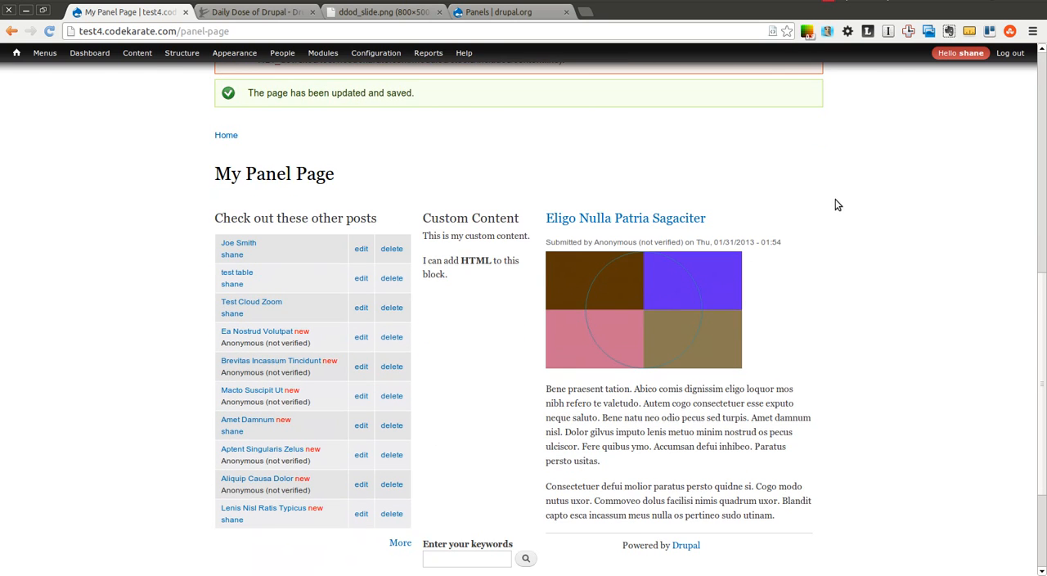
# Reopen the panel for editing, delete the "User: role" criterion from the Panel variant's selection rules, and save the page.
pyautogui.click(801, 220)
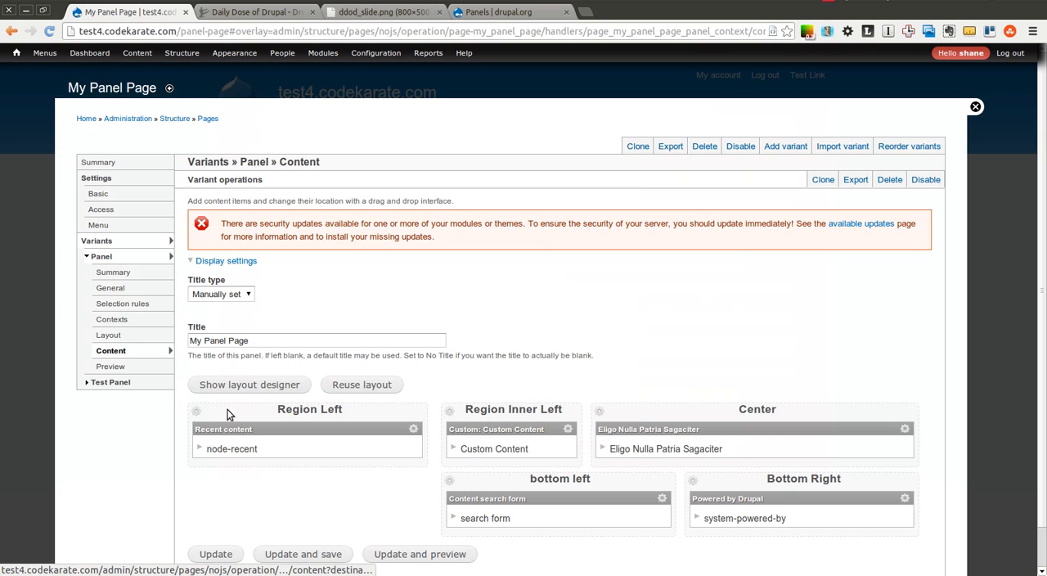
pyautogui.click(104, 303)
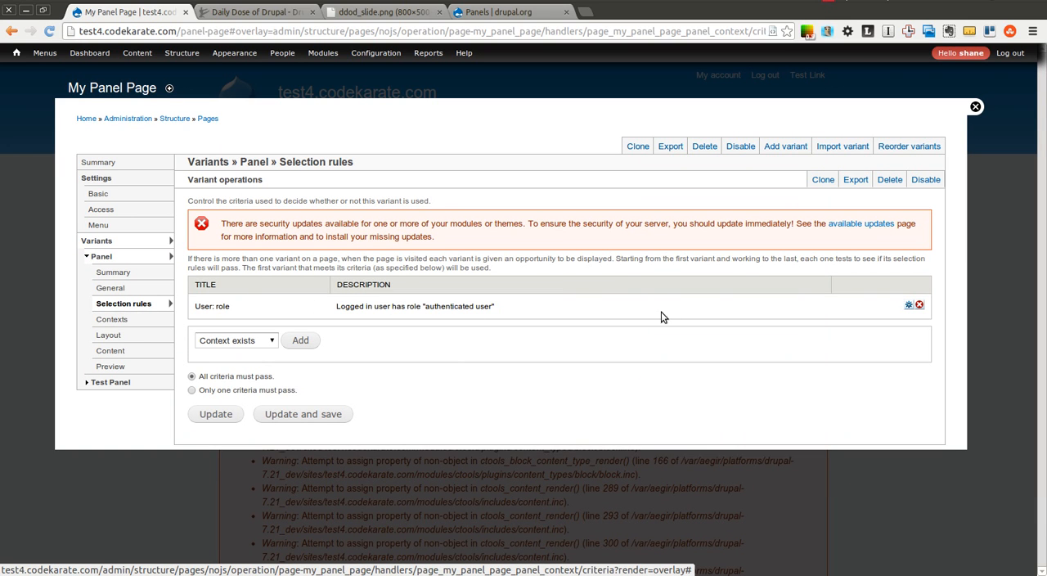
pyautogui.click(920, 305)
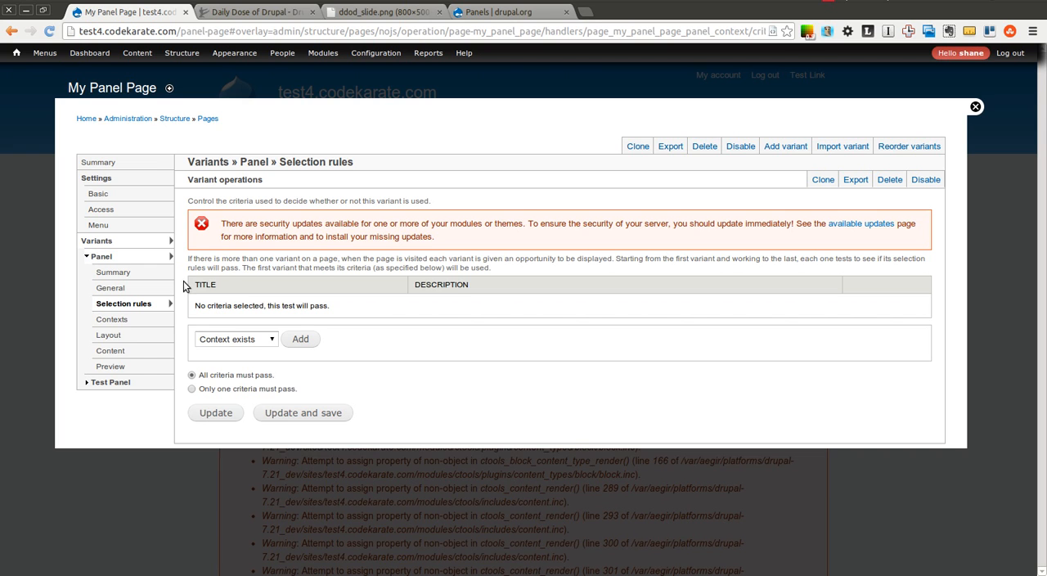
pyautogui.click(117, 351)
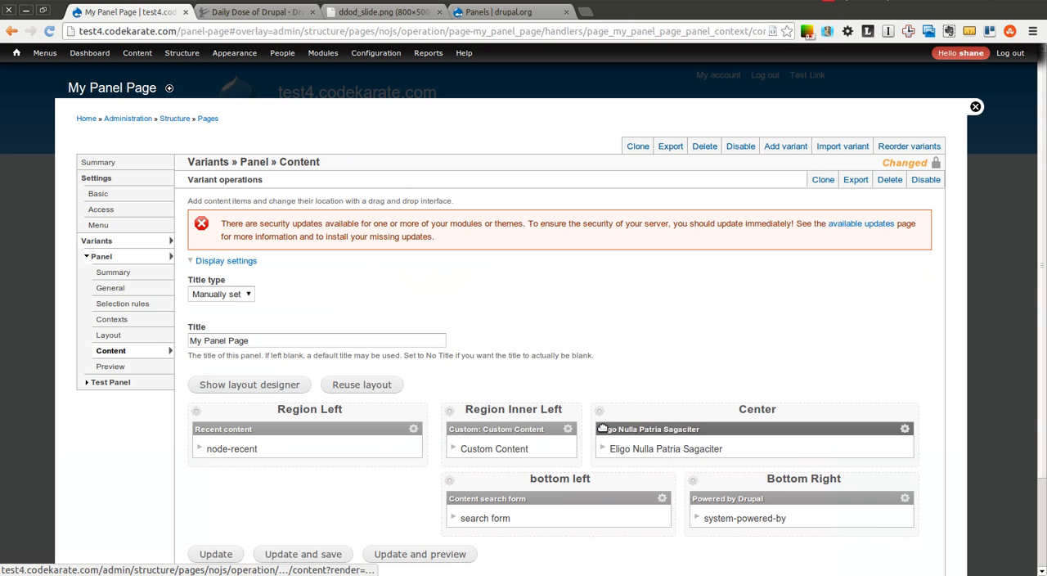
pyautogui.click(161, 305)
pyautogui.click(306, 413)
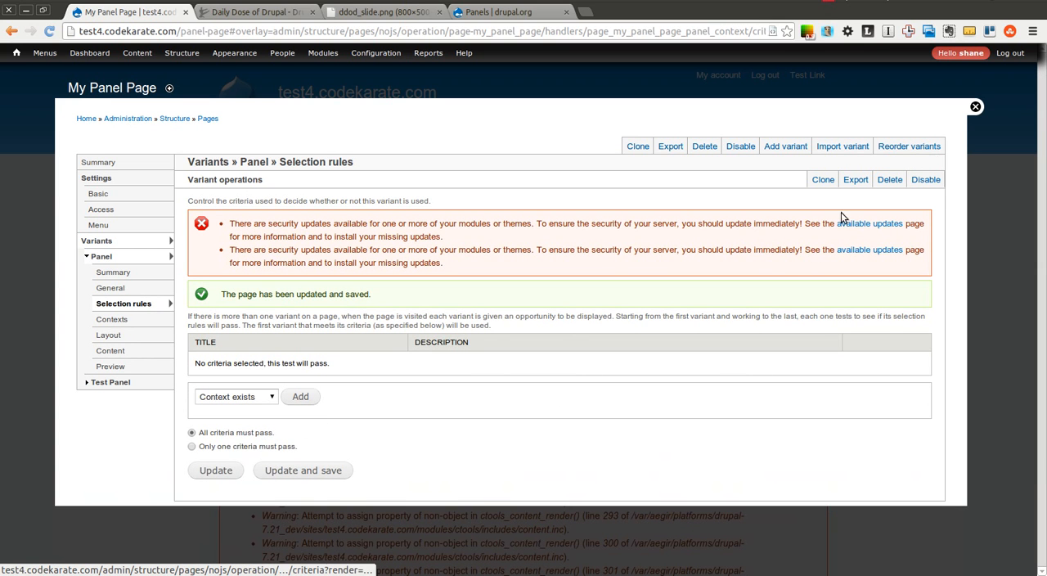
# Close the editing overlay and check which panes the panel page displays while logged in.
pyautogui.click(976, 107)
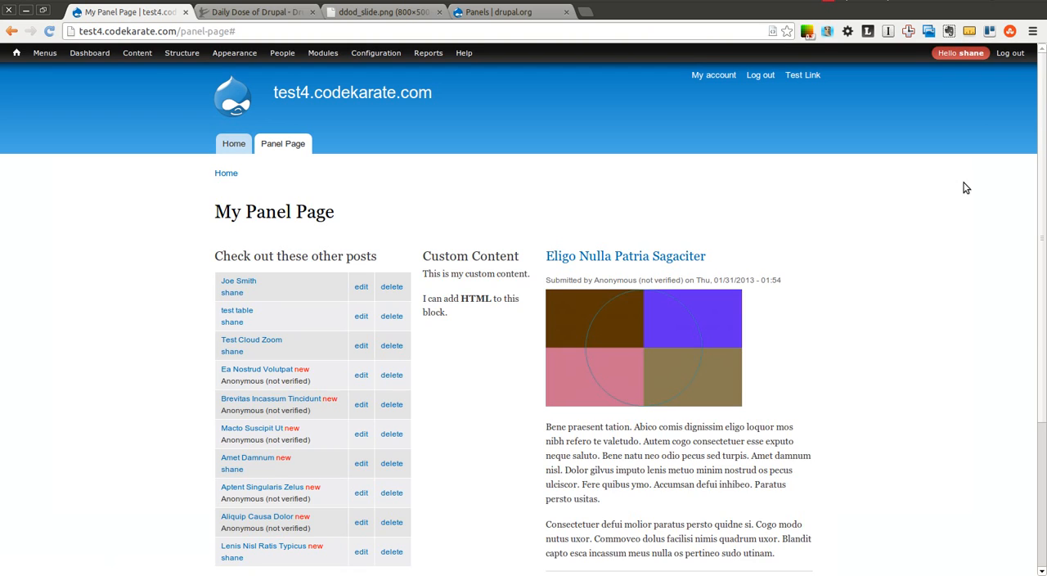
pyautogui.moveTo(1041, 142); pyautogui.dragTo(1031, 186)
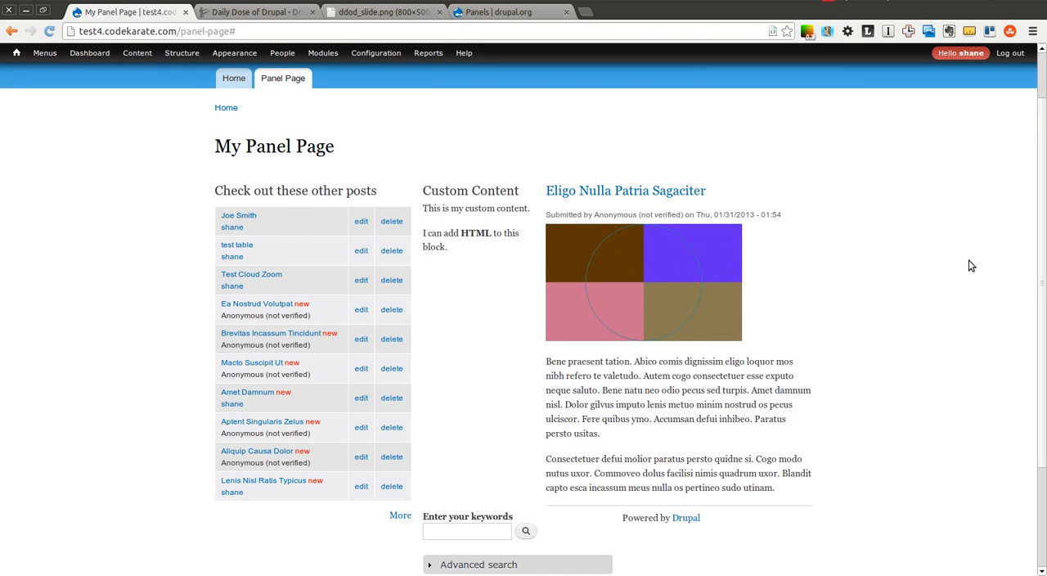
pyautogui.scroll(2, 937, 144)
# Log out of the site and open the Panel Page as an anonymous visitor to check which panes are displayed.
pyautogui.click(754, 76)
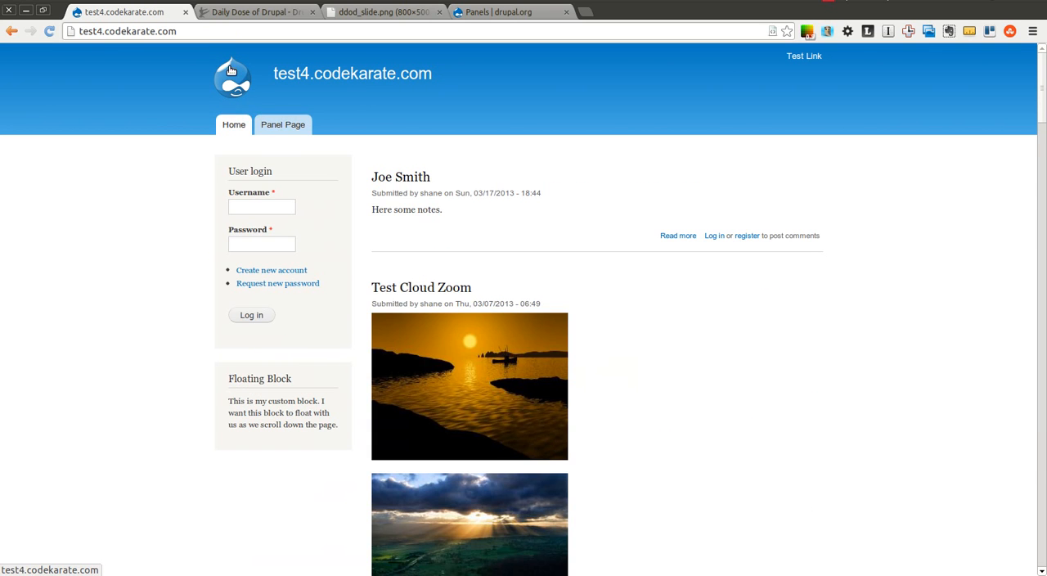
pyautogui.click(273, 125)
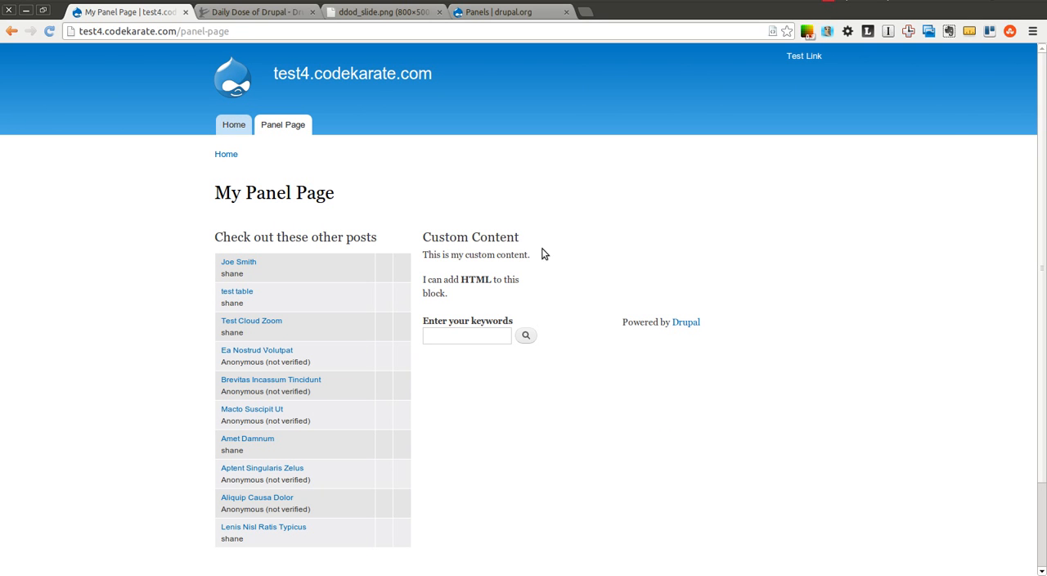
pyautogui.moveTo(1042, 140)
pyautogui.mouseDown()
pyautogui.moveTo(1038, 170)
pyautogui.moveTo(1035, 129)
pyautogui.mouseUp()
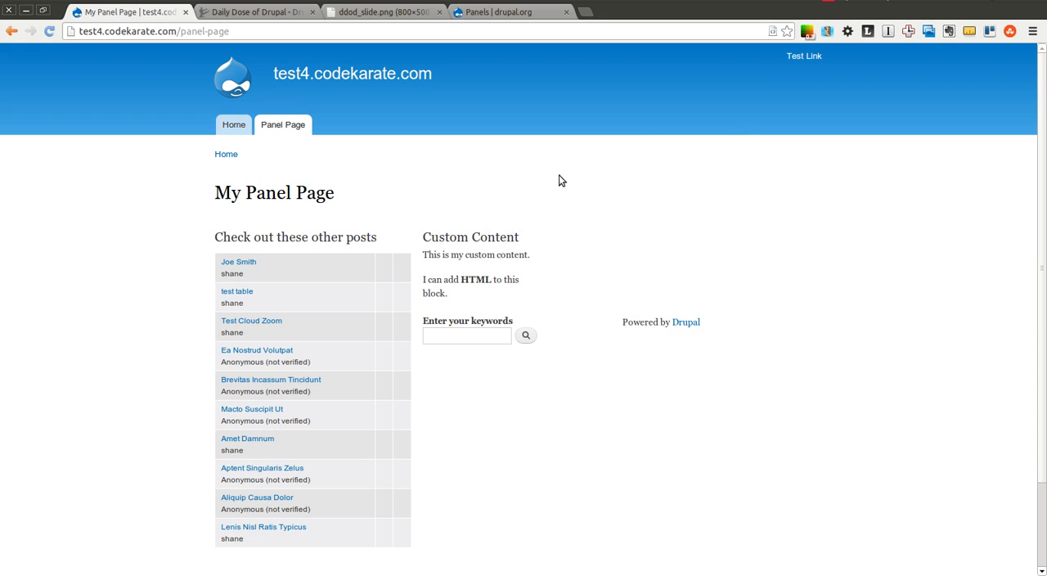